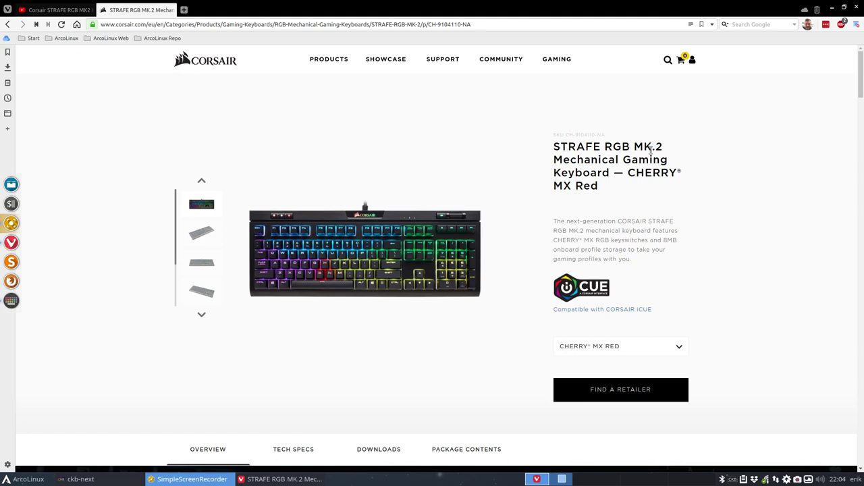
- Browse through the STRAFE RGB MK.2 product photos, including the angled, side and RGB-lit front views
left_click_drag(563, 161, 664, 156)
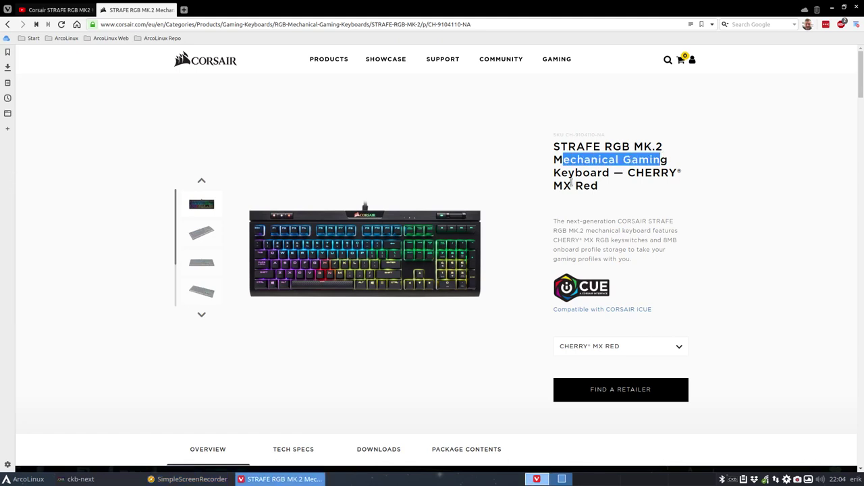
left_click(211, 237)
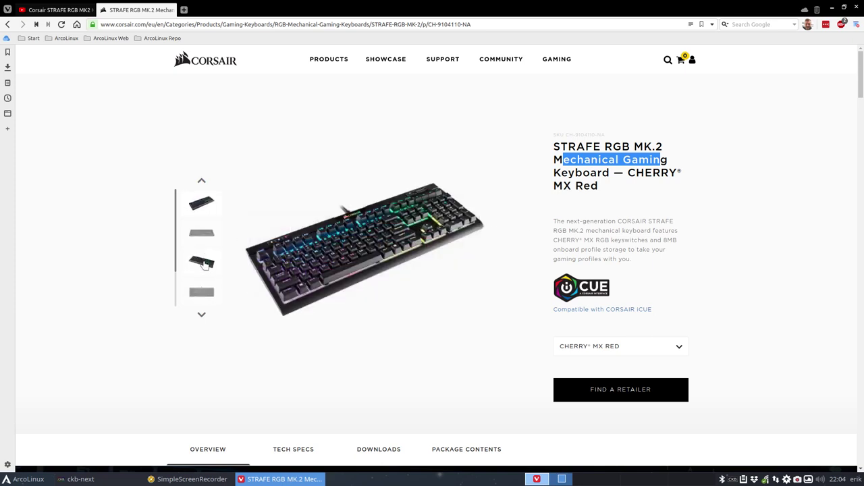
left_click(206, 250)
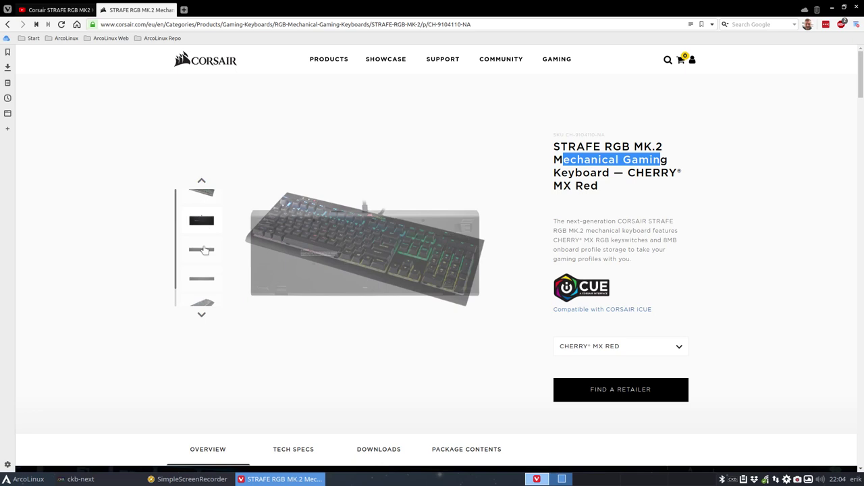
left_click(204, 247)
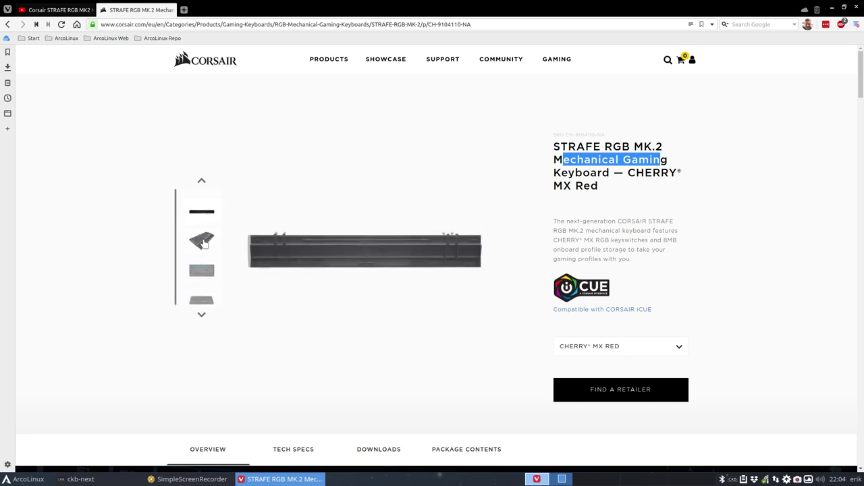
left_click(204, 245)
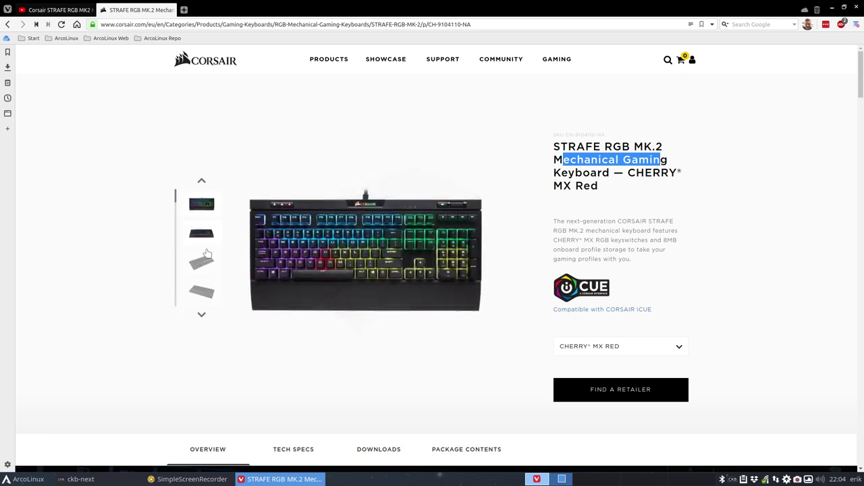
left_click(207, 250)
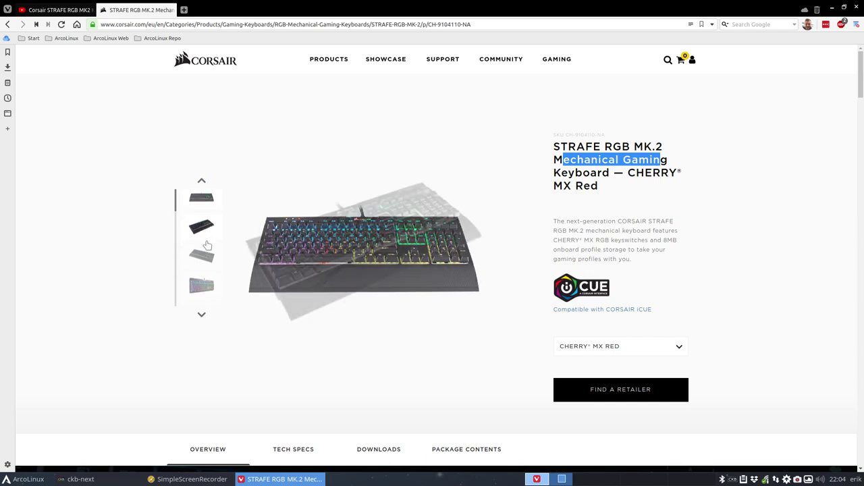
left_click(206, 244)
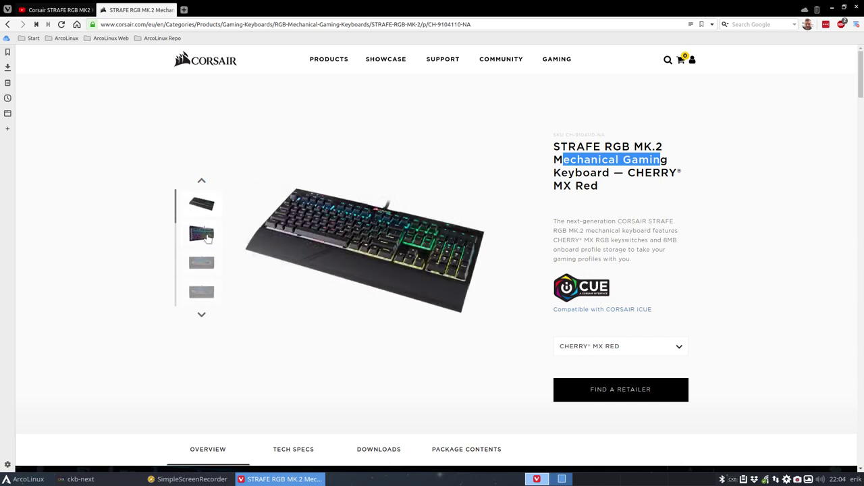
left_click(204, 244)
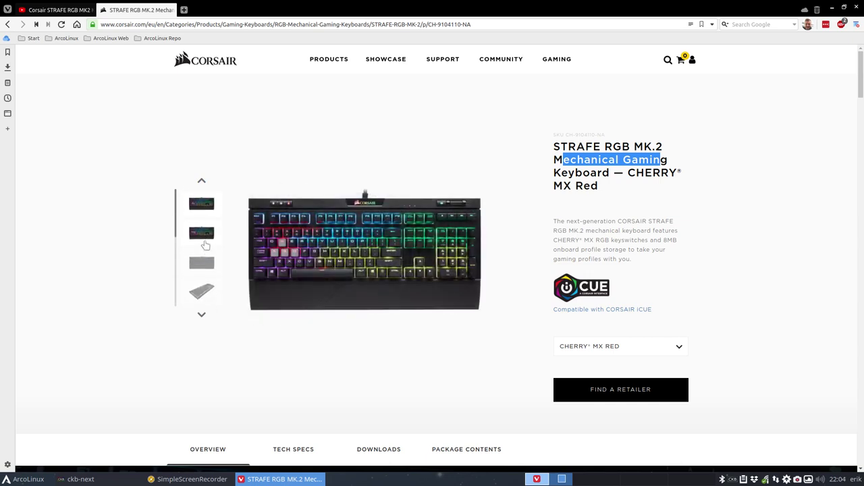
left_click(206, 243)
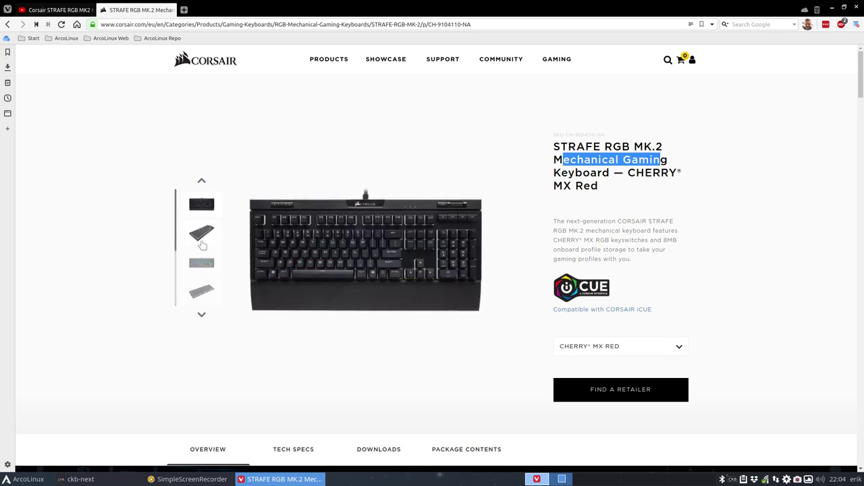
left_click(206, 242)
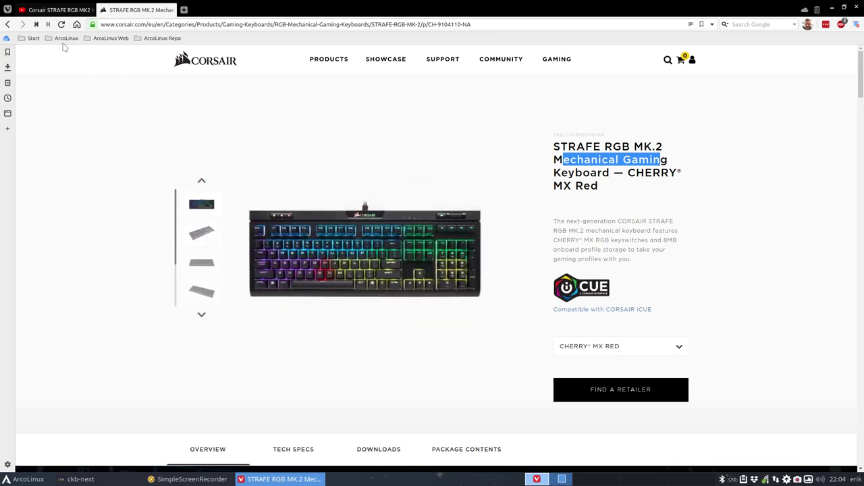
- Skim the KitGuruTech STRAFE RGB MK2 review ahead to 7:51, where the lighting software appears
left_click(48, 11)
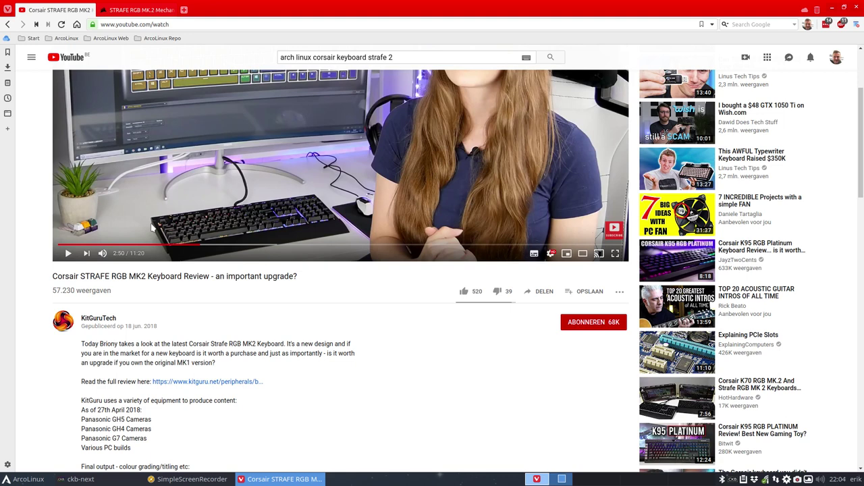
scroll(330, 303, "up", 3)
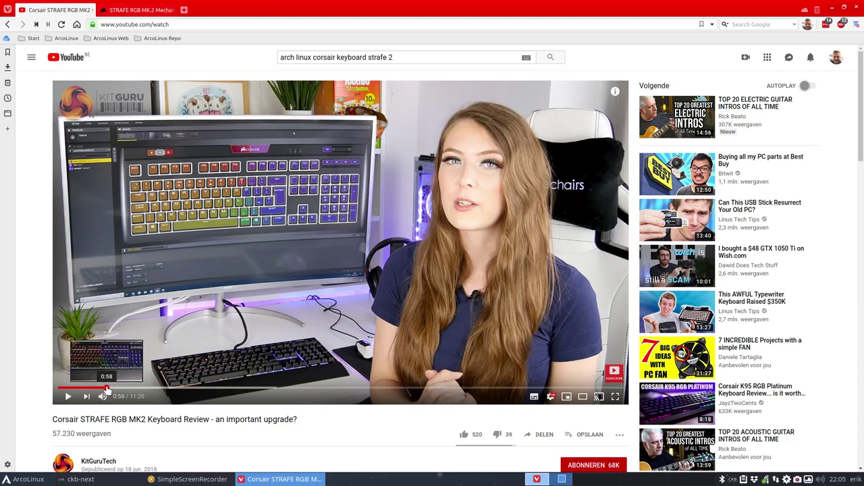
left_click(114, 389)
left_click(153, 390)
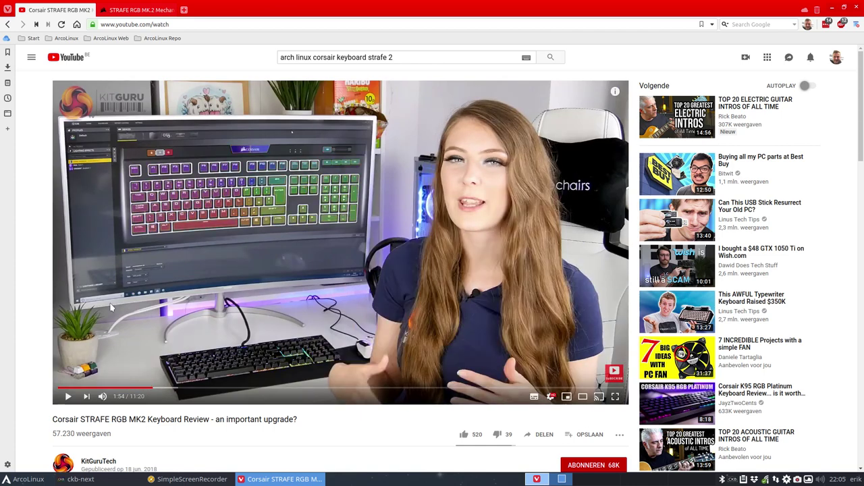
left_click(179, 390)
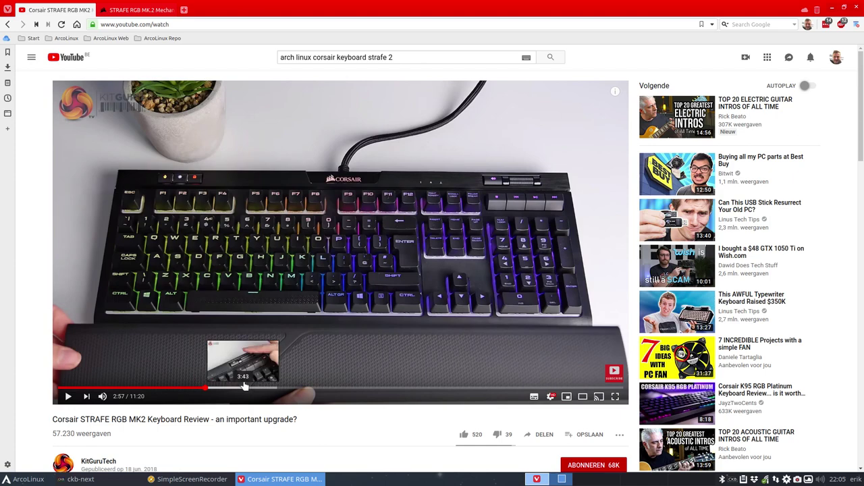
left_click(250, 390)
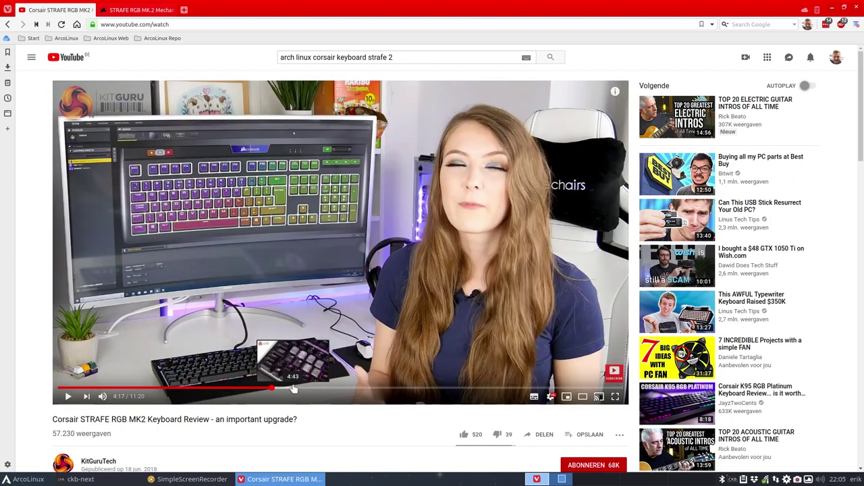
left_click(299, 390)
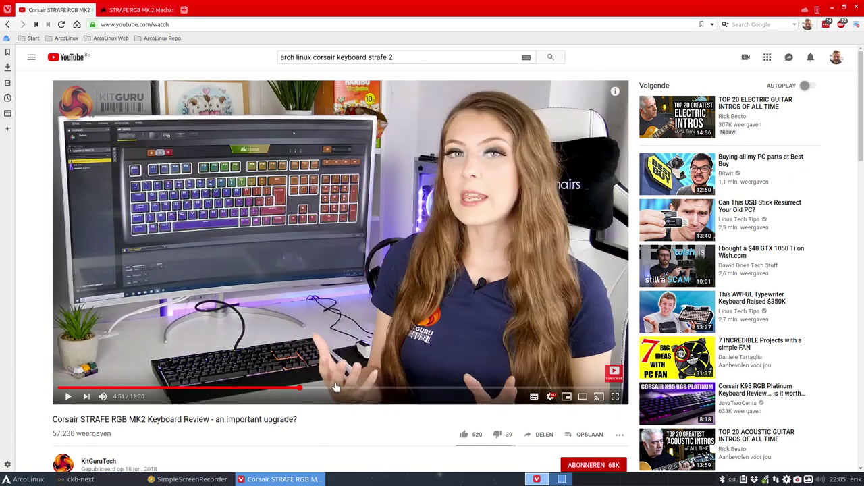
left_click(336, 389)
left_click_drag(52, 430, 608, 436)
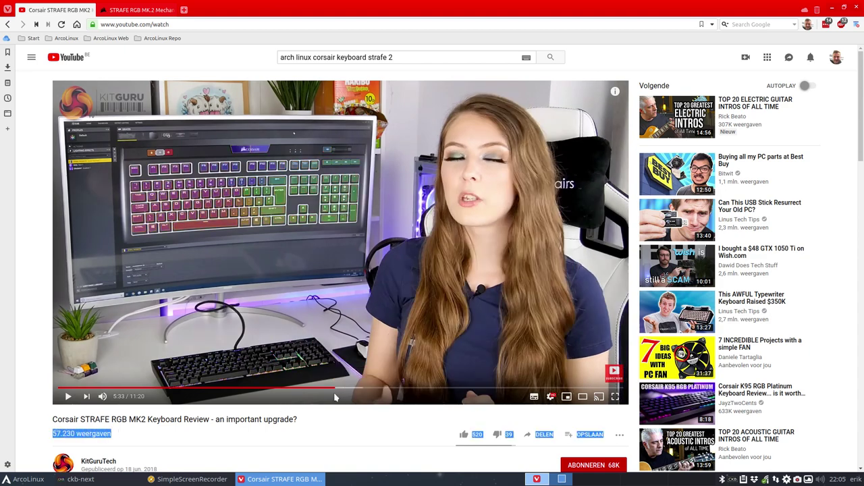
left_click(354, 390)
left_click(392, 390)
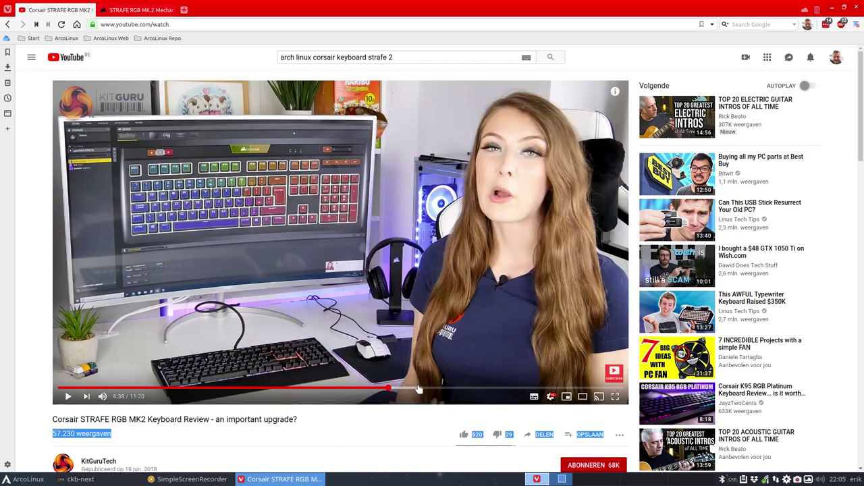
left_click(447, 389)
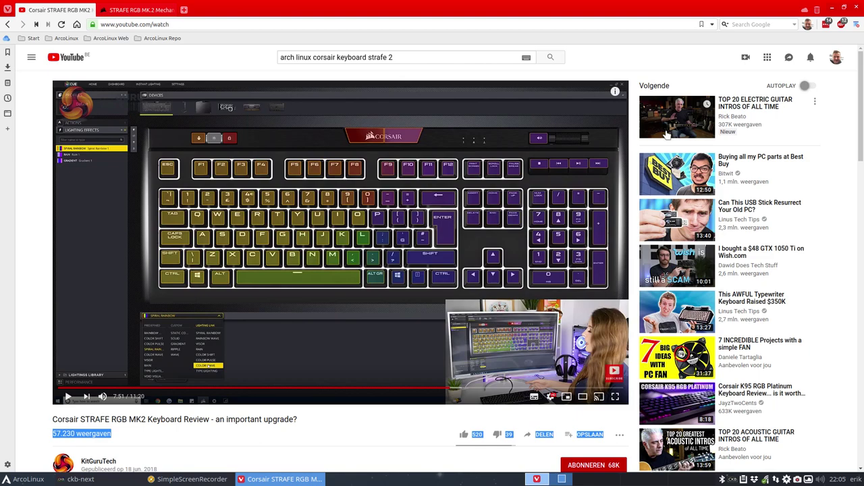
- Bring ckb-next forward and switch the STRAFE RGB MK.2 Demo profile to its Rainbow mode
left_click(832, 6)
left_click_drag(574, 85, 474, 45)
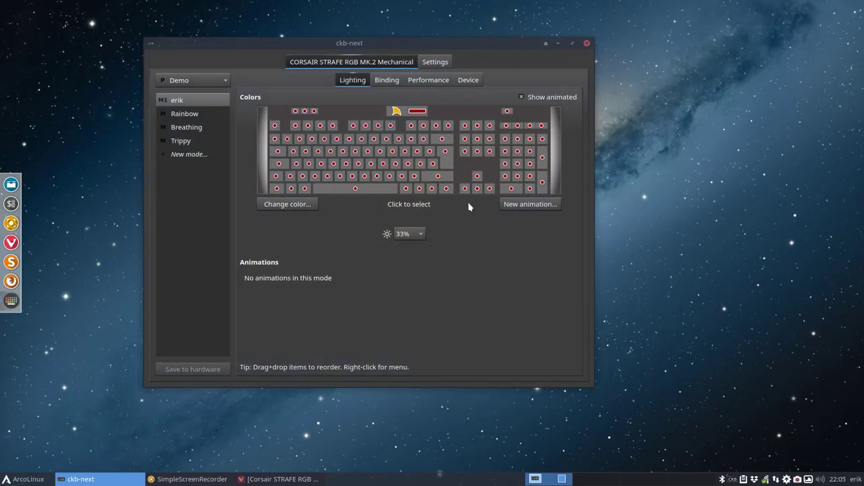
left_click(24, 479)
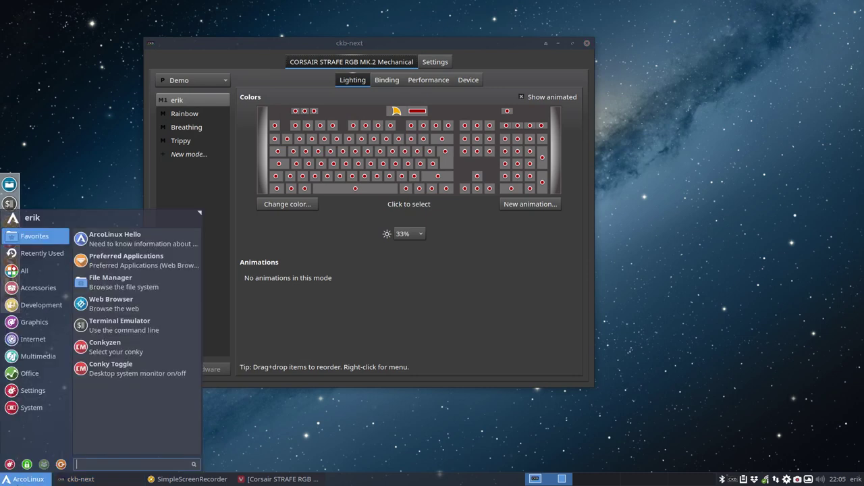
left_click(385, 447)
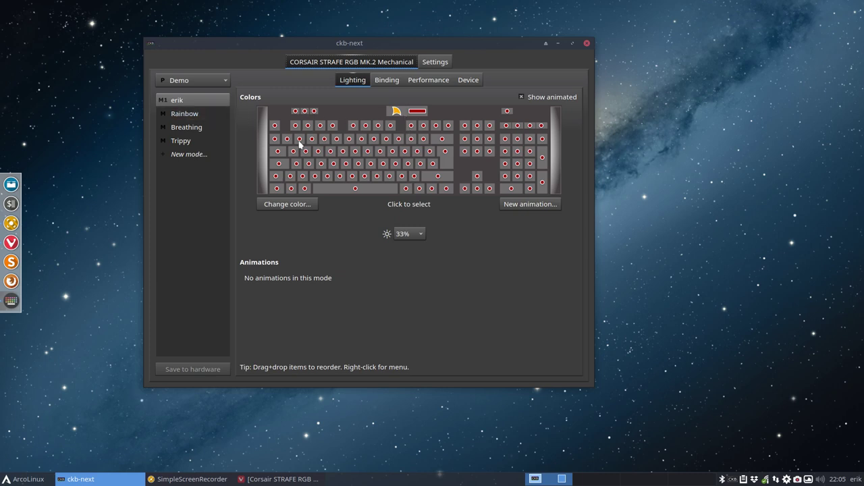
left_click(191, 116)
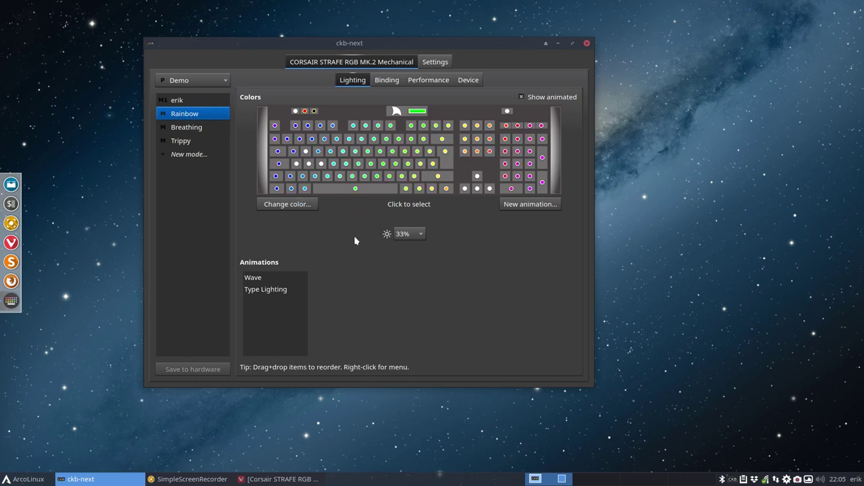
- Show the Type Lighting animation's Gradient settings covering 135 keys
left_click(270, 289)
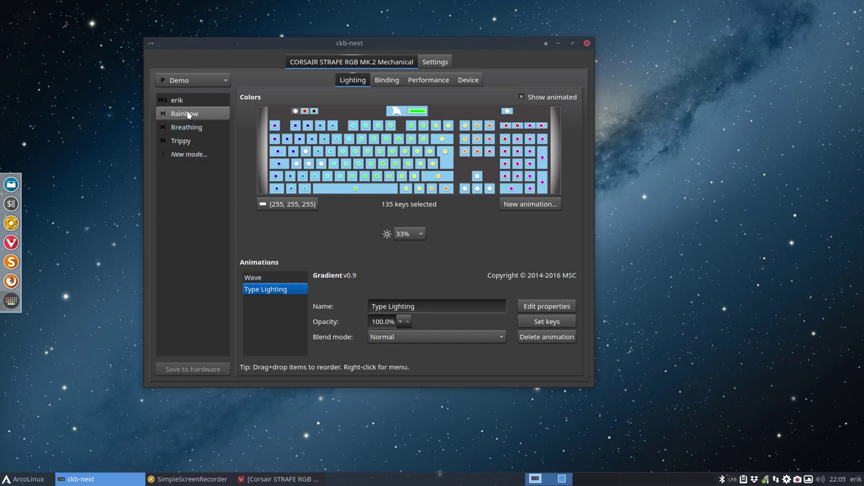
- Switch to the static all-red erik mode and set brightness to 100%
left_click(179, 100)
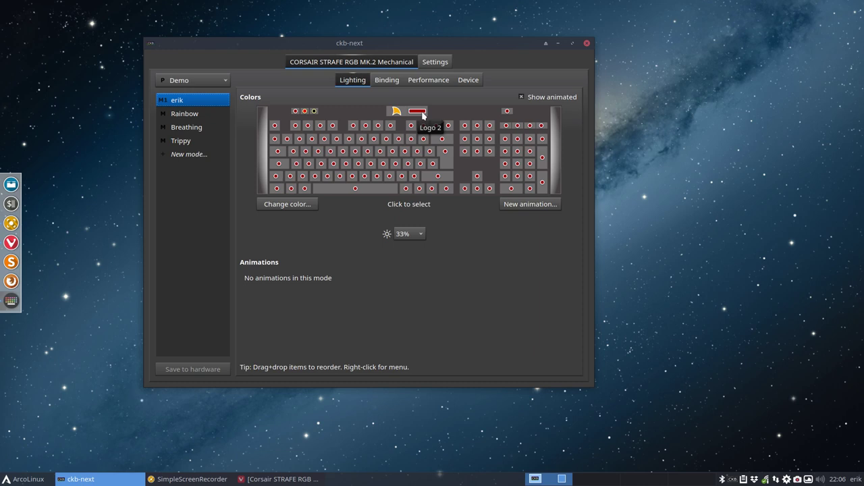
left_click(419, 234)
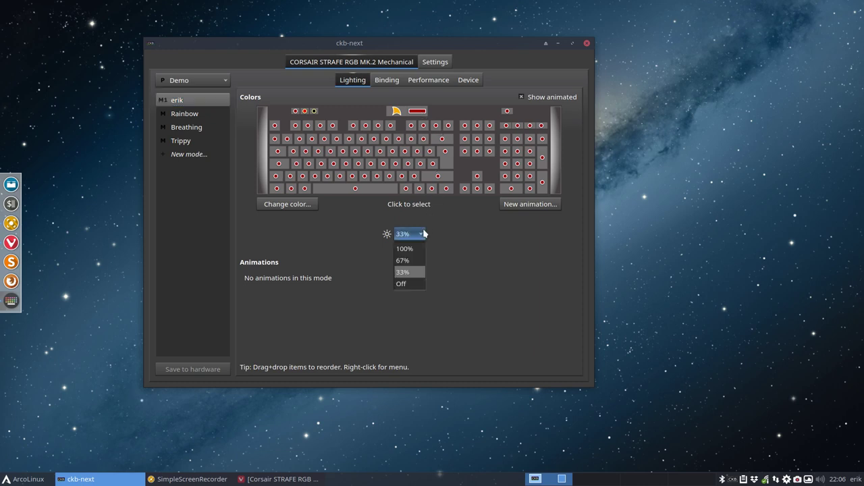
left_click(416, 247)
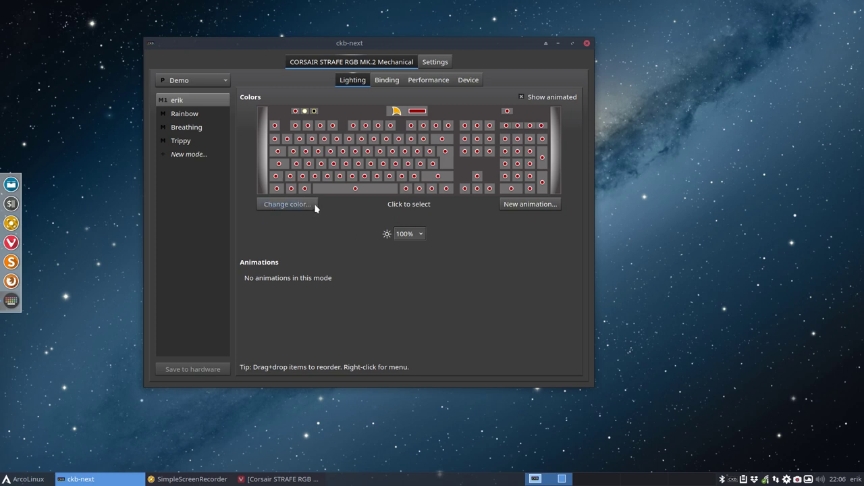
left_click(193, 130)
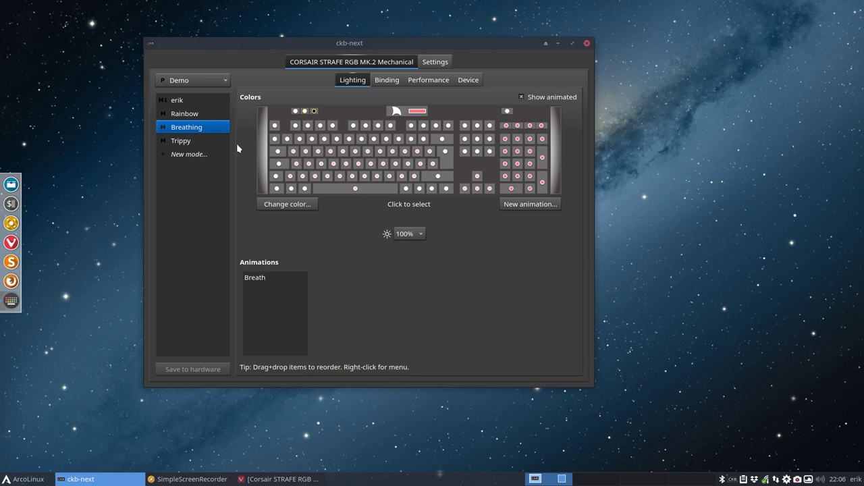
left_click(206, 142)
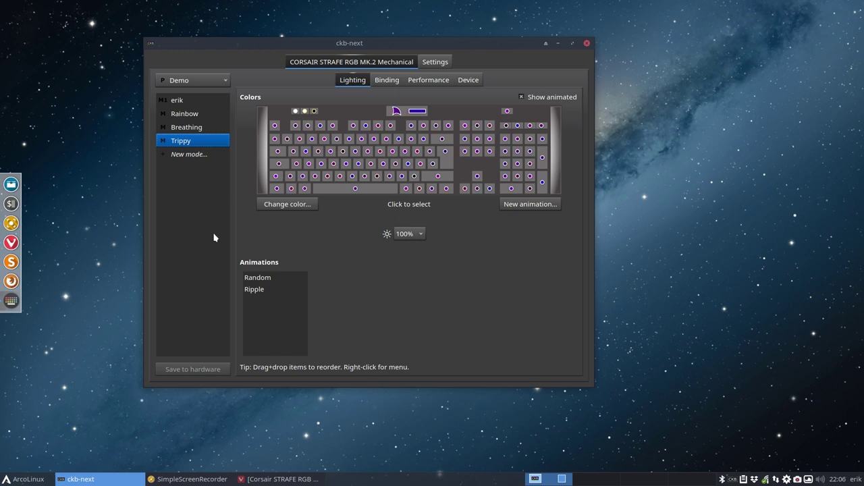
left_click(184, 103)
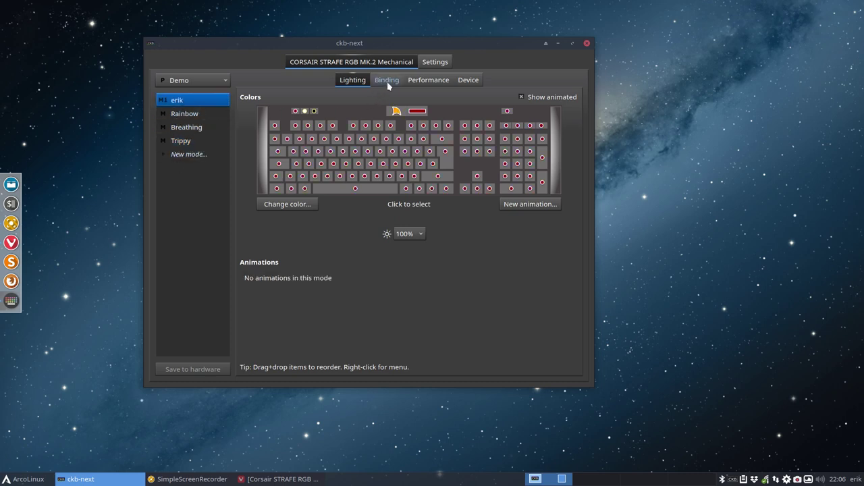
- Review the Binding, Performance and Device pages (firmware 3.24 up to date), then close ckb-next
left_click(387, 80)
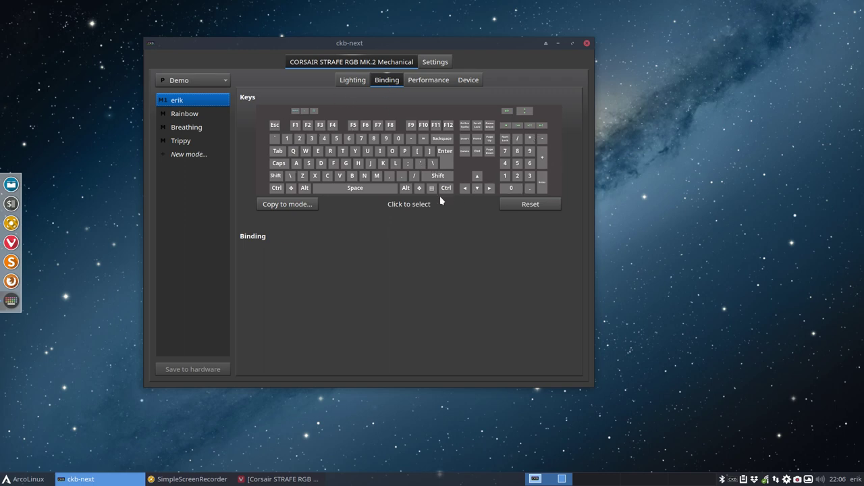
left_click(430, 80)
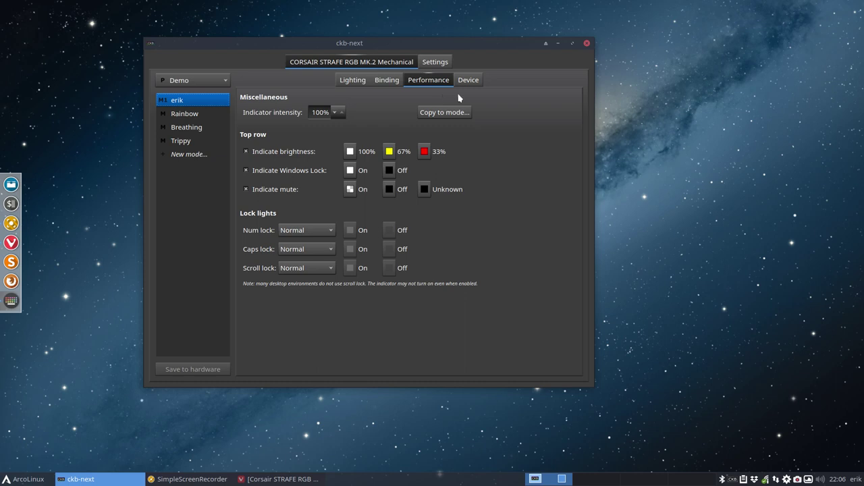
left_click(468, 83)
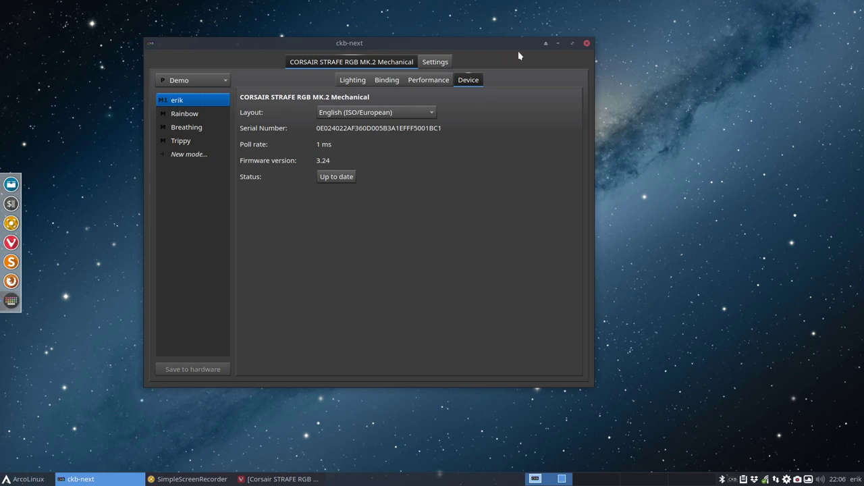
left_click(587, 45)
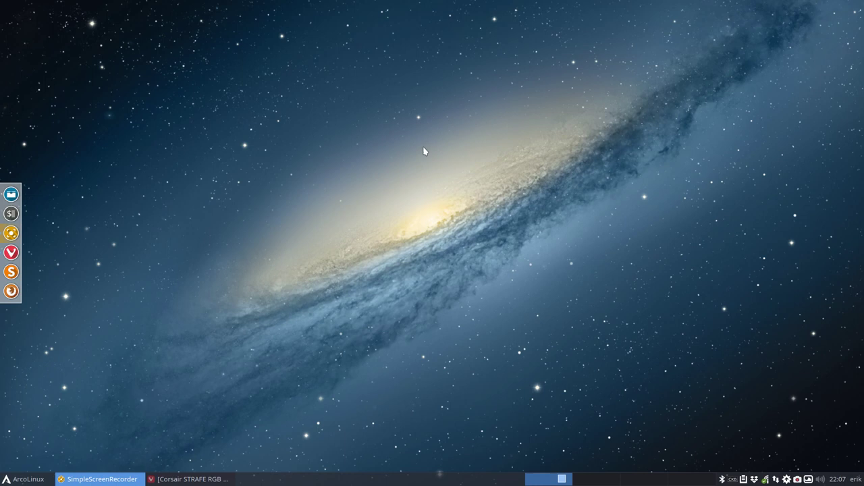
- Open DATA > arcolinux-nemesis > AUR's install-ckb-next-git-v1.sh in Sublime Text
left_click(14, 195)
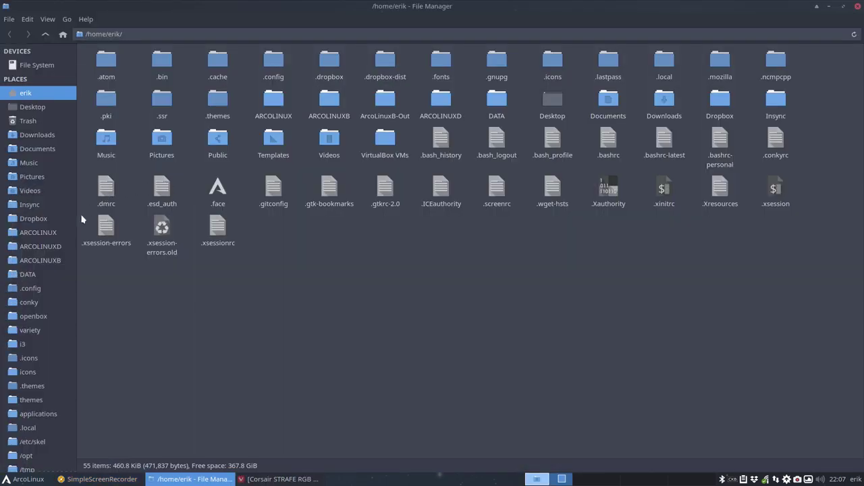
left_click(30, 274)
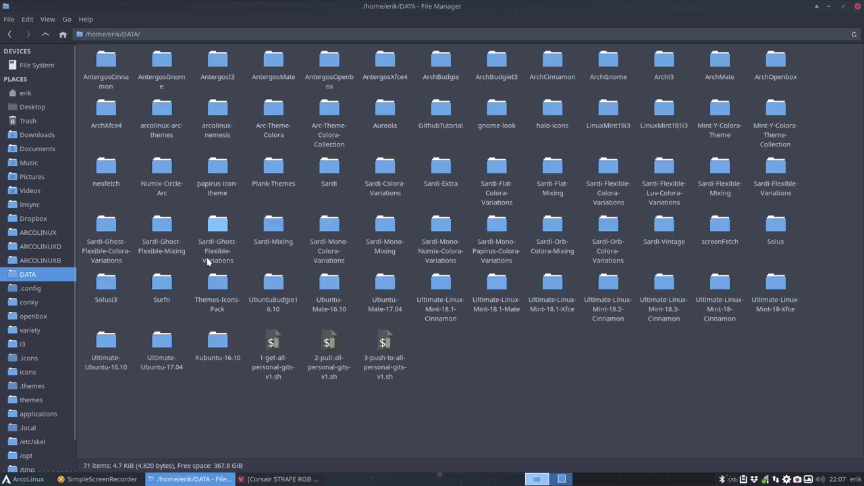
double_click(212, 114)
double_click(166, 65)
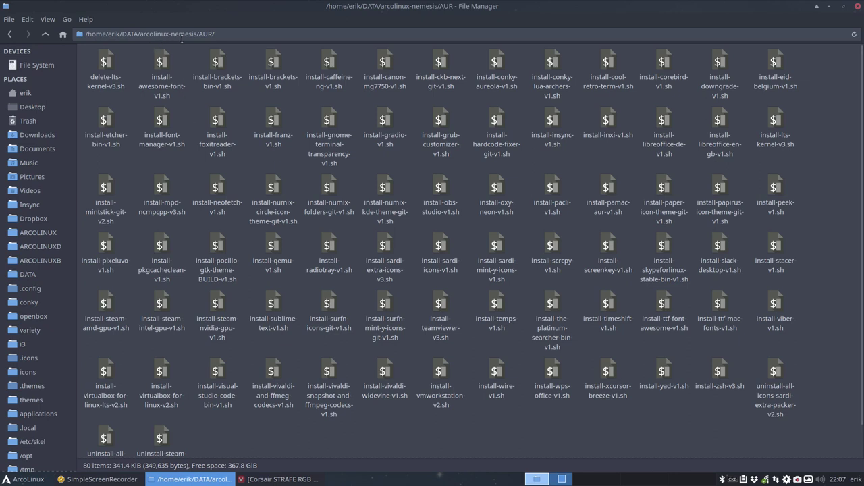
left_click(441, 62)
right_click(442, 64)
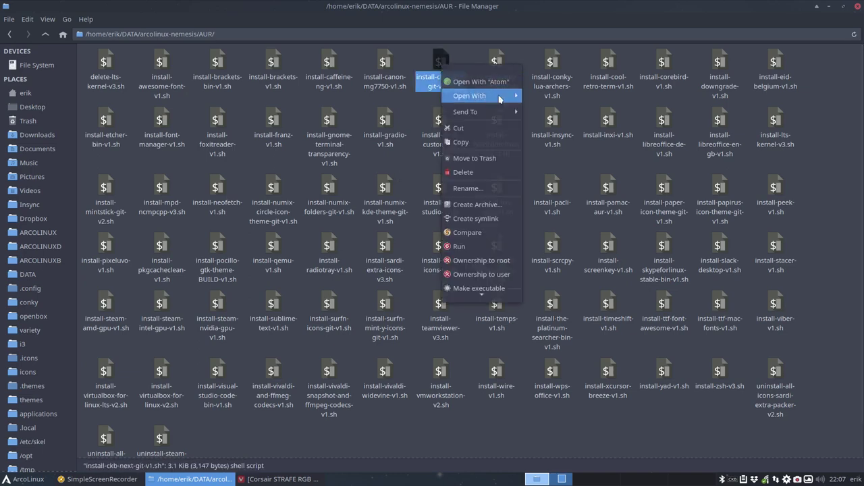
left_click(561, 92)
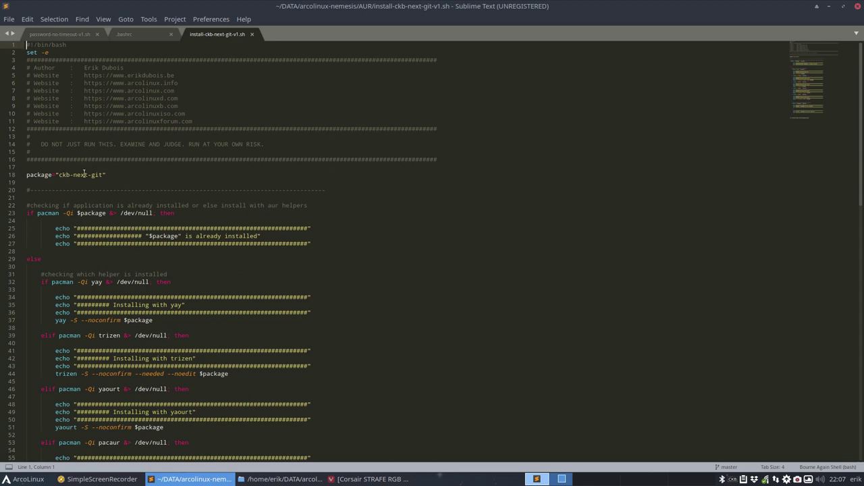
- Read install-ckb-next-git-v1.sh from the ckb-next-git package line to its final systemctl enable ckb-next-daemon.service line
left_click_drag(86, 174, 107, 174)
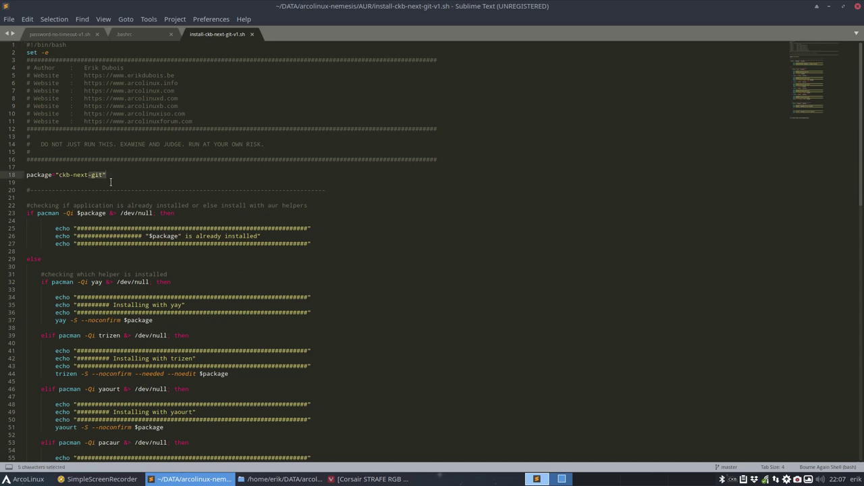
scroll(111, 182, "down", 4)
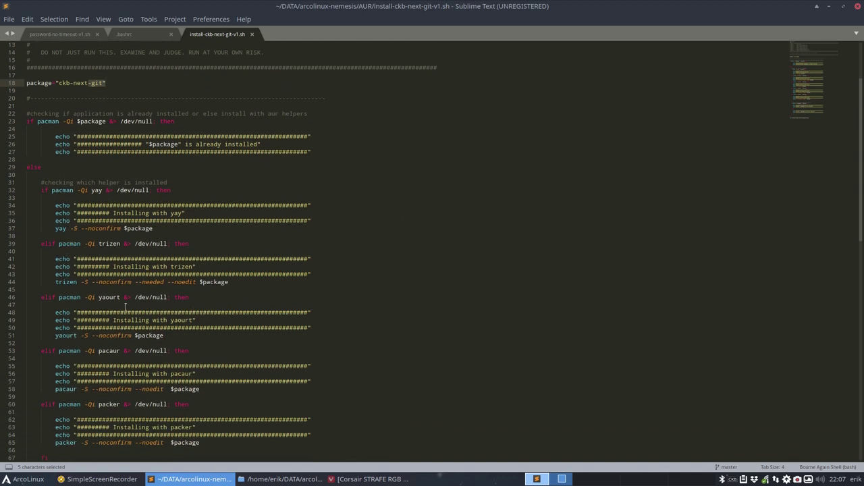
scroll(125, 308, "up", 2)
left_click_drag(79, 236, 137, 236)
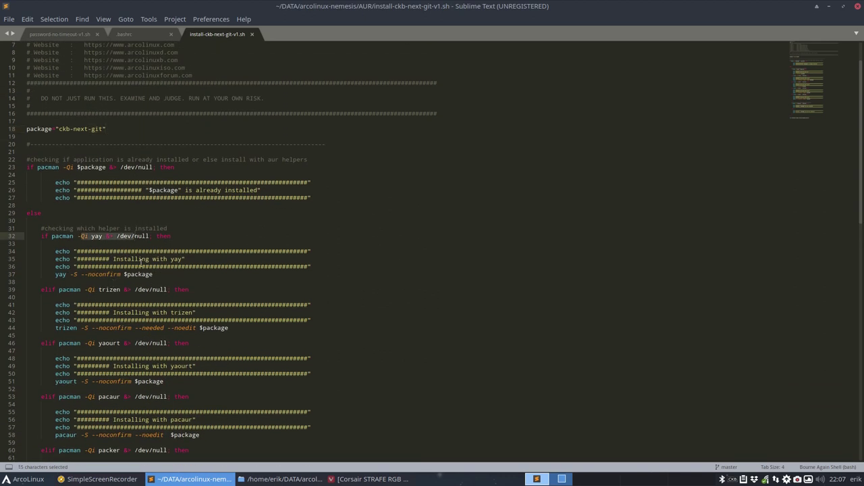
scroll(141, 262, "down", 2)
scroll(140, 262, "down", 4)
scroll(141, 262, "down", 10)
scroll(142, 263, "down", 2)
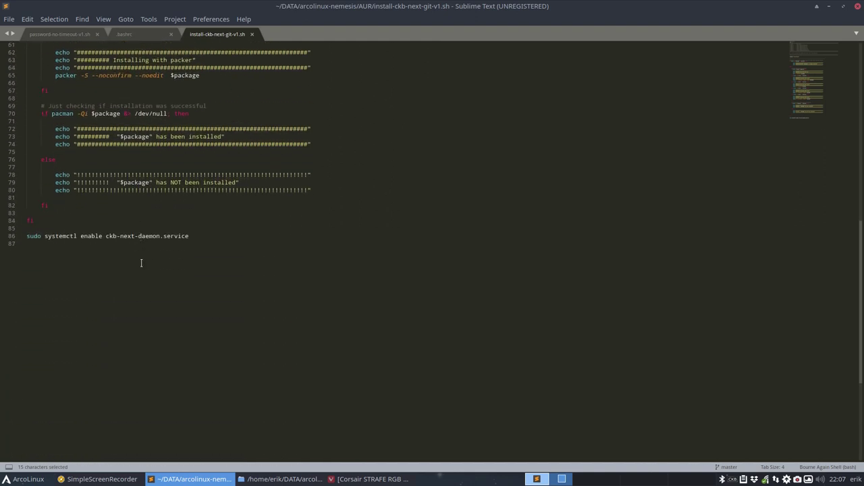
left_click_drag(196, 238, 26, 237)
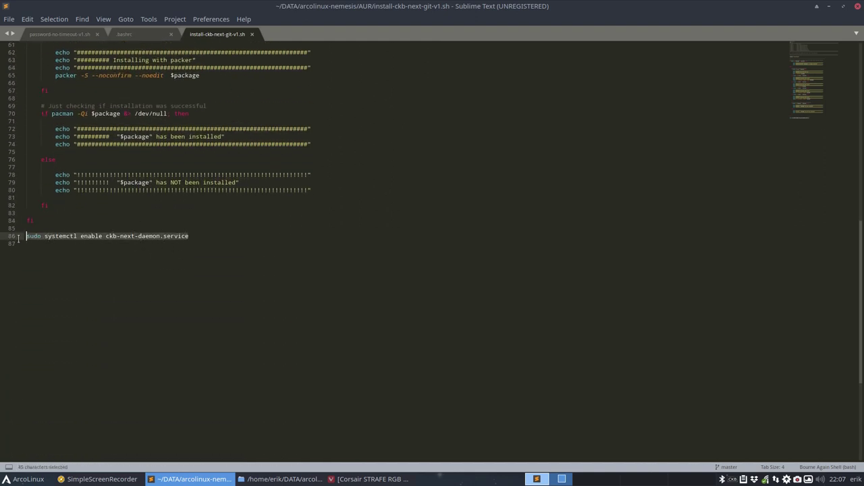
left_click(63, 241)
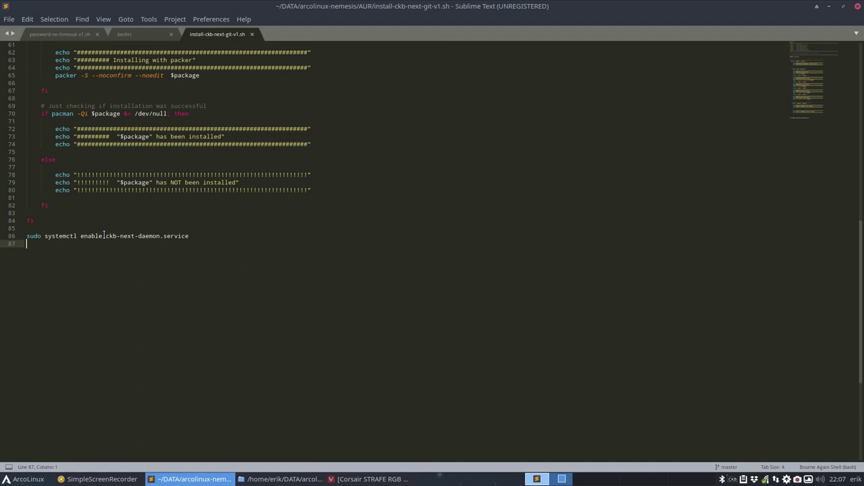
- Set the ckb-next tray icon to RGB, then to Monochrome
right_click(734, 480)
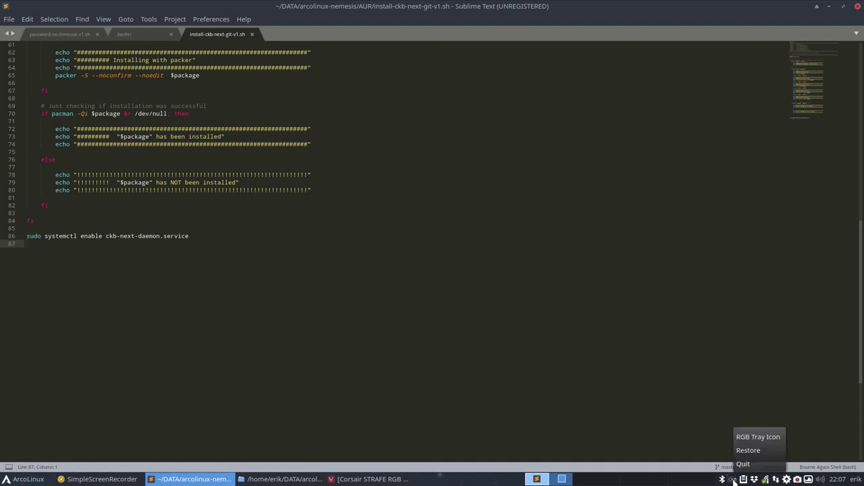
left_click(755, 438)
right_click(736, 481)
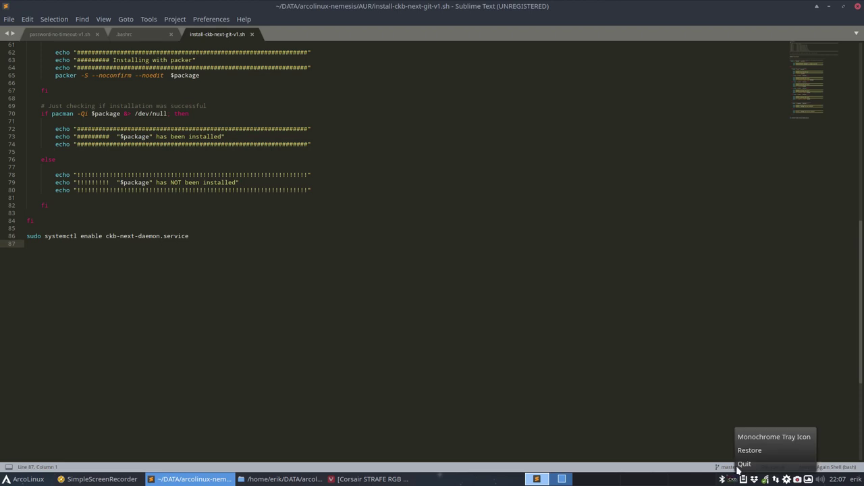
left_click(756, 437)
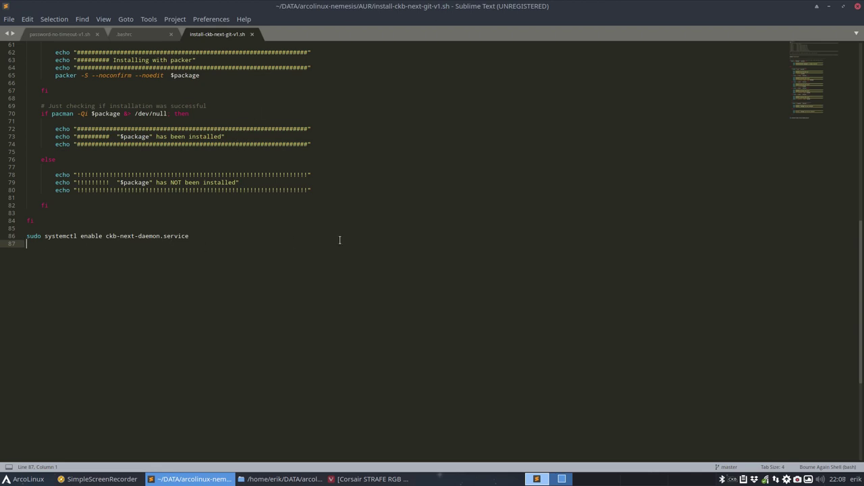
- Close Sublime Text and the Thunar File Manager window
left_click(858, 6)
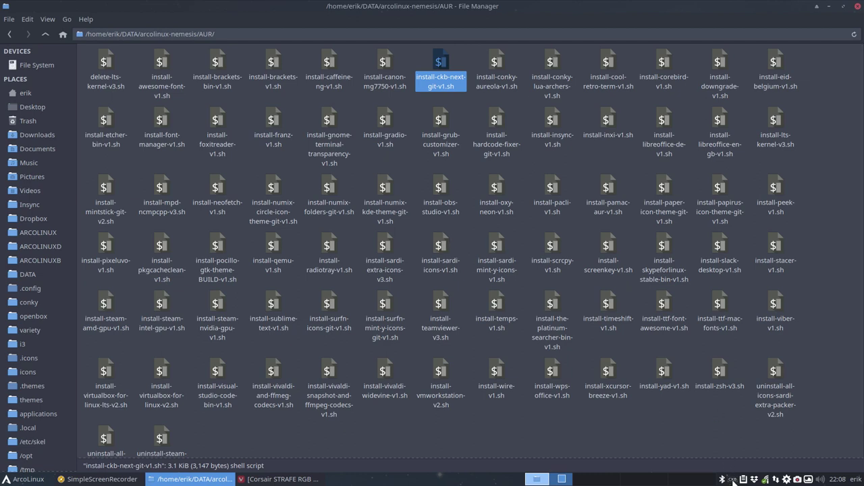
left_click(858, 12)
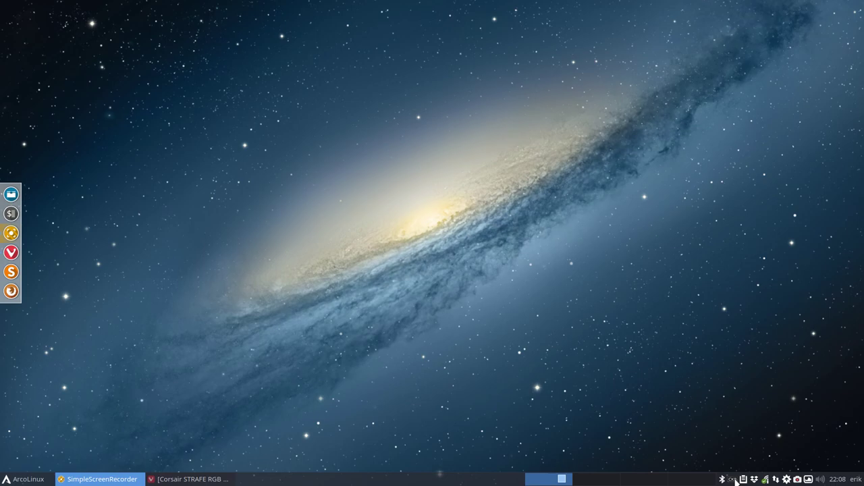
- Restore Vivaldi on the STRAFE RGB MK.2 Cherry MX Red product page
left_click(201, 480)
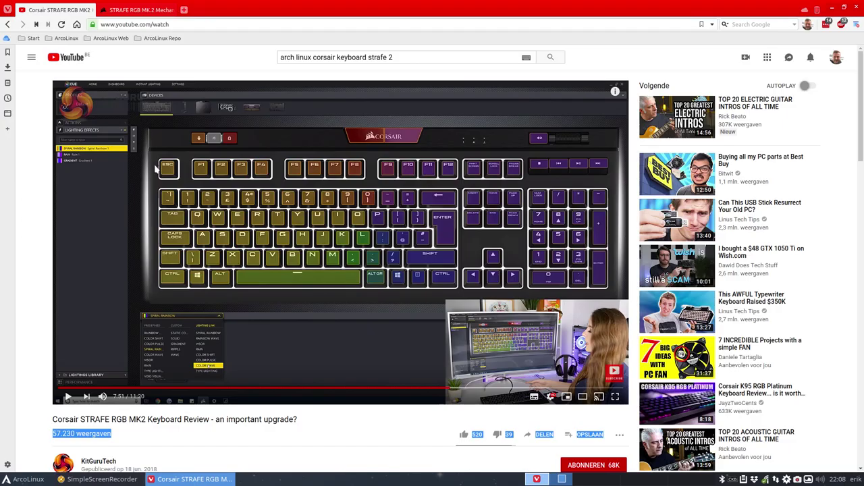
left_click(142, 9)
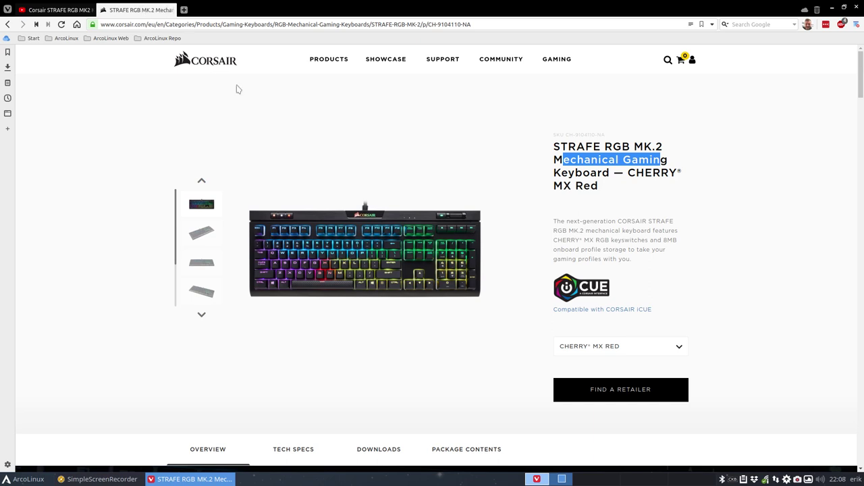